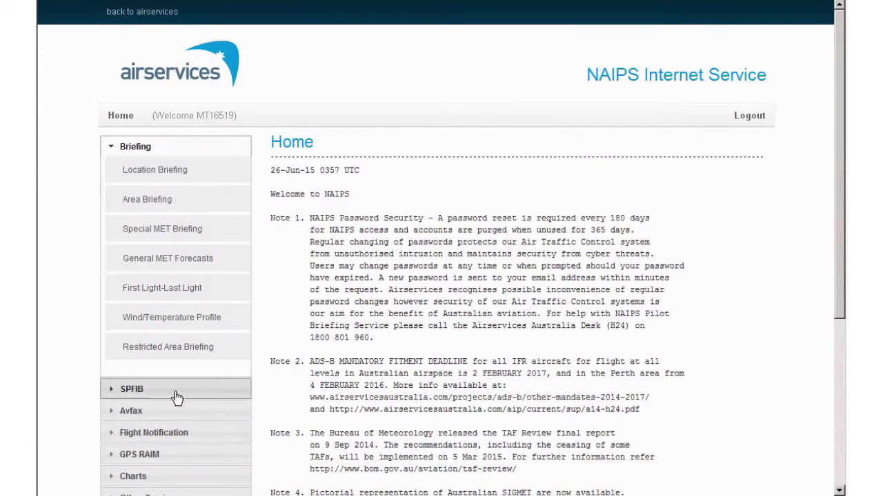
Step: Expand SPFIB in the left menu and start a new SPFIB request form
left_click(169, 357)
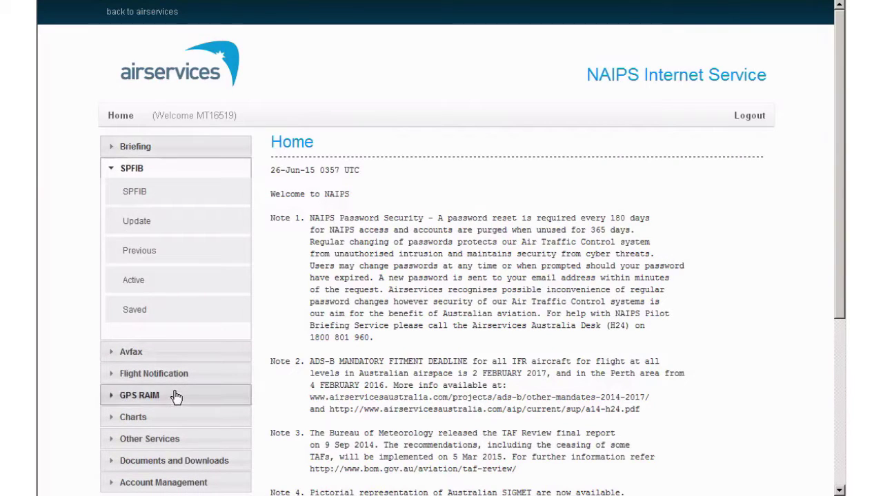
left_click(133, 195)
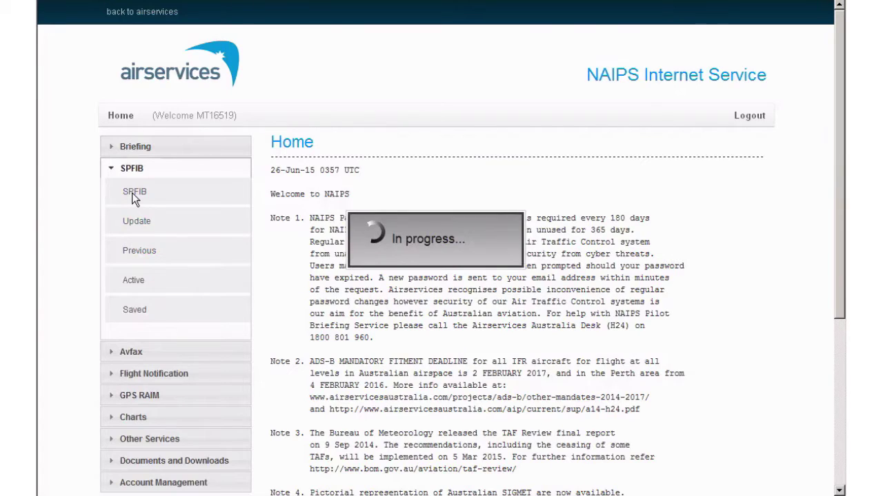
scroll(823, 398, "down", 2)
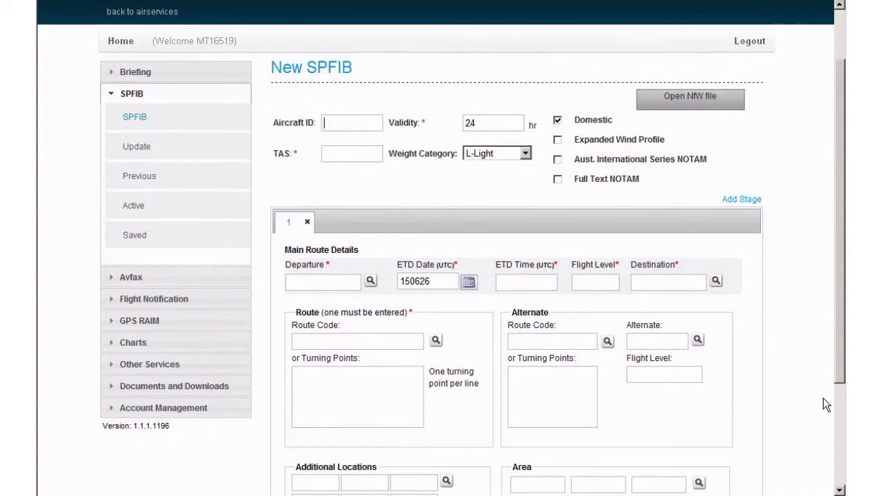
left_click(506, 123)
Step: Enter N0350 as the true airspeed, correcting the mistyped N0200 and N0090 attempts
left_click(359, 152)
type("N")
type("020")
type("0")
key("BackSpace")
key("BackSpace")
key("BackSpace")
type("090")
key("BackSpace")
key("BackSpace")
key("BackSpace")
type("350")
left_click(526, 155)
left_click(526, 154)
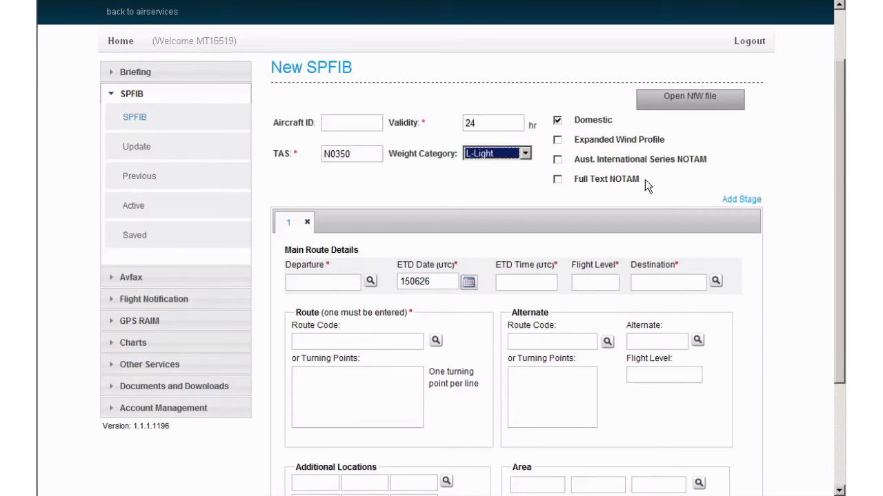
Step: Enter YBBN as the departure aerodrome, checking the location codes for BRISBANE
left_click(339, 280)
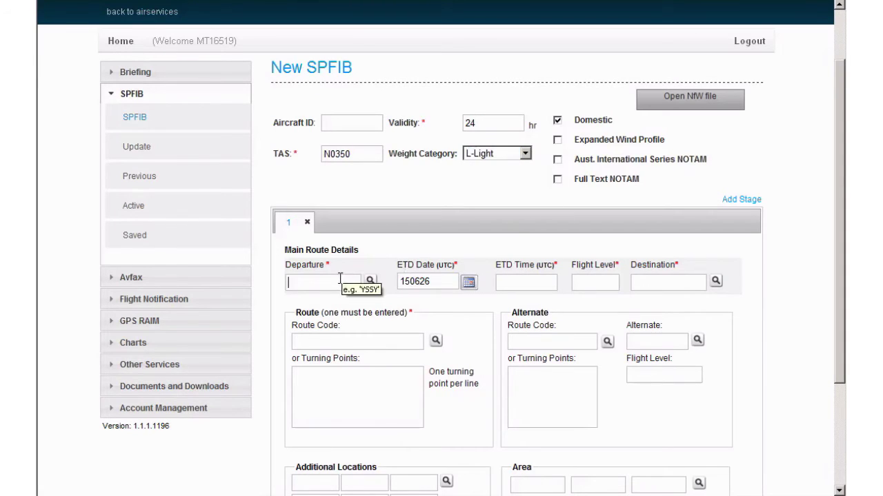
type("YBBN")
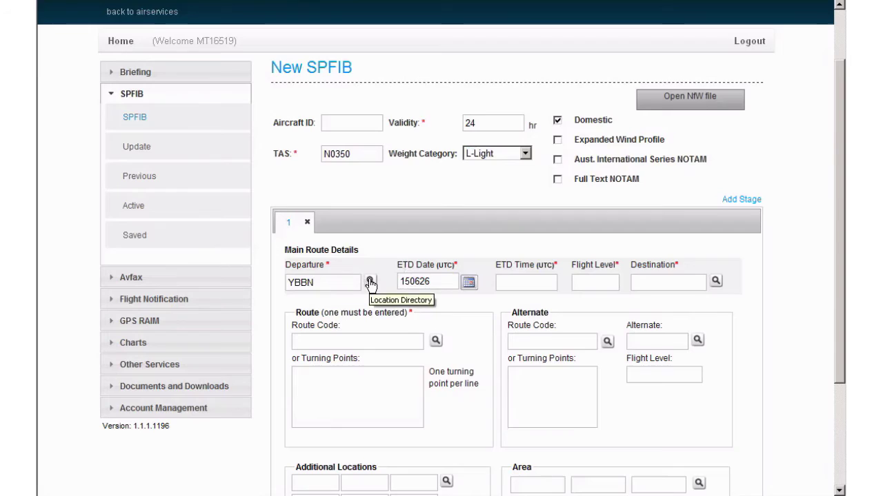
left_click(370, 283)
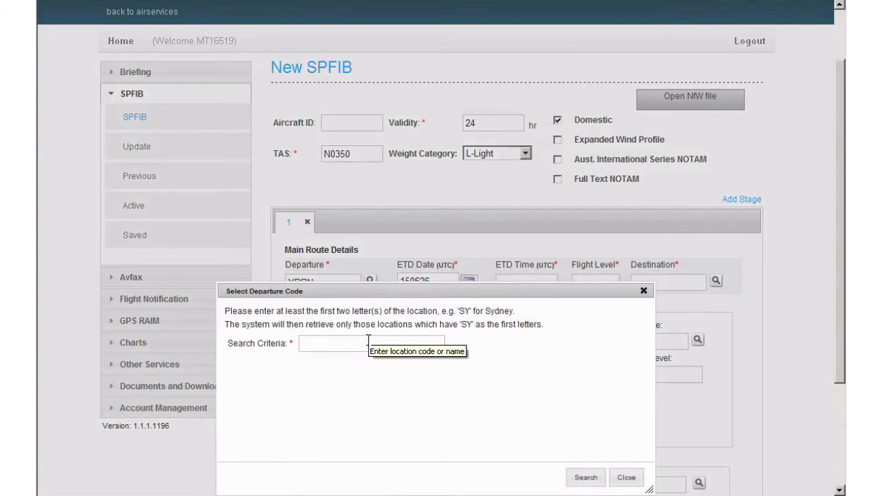
type("BRISBANE")
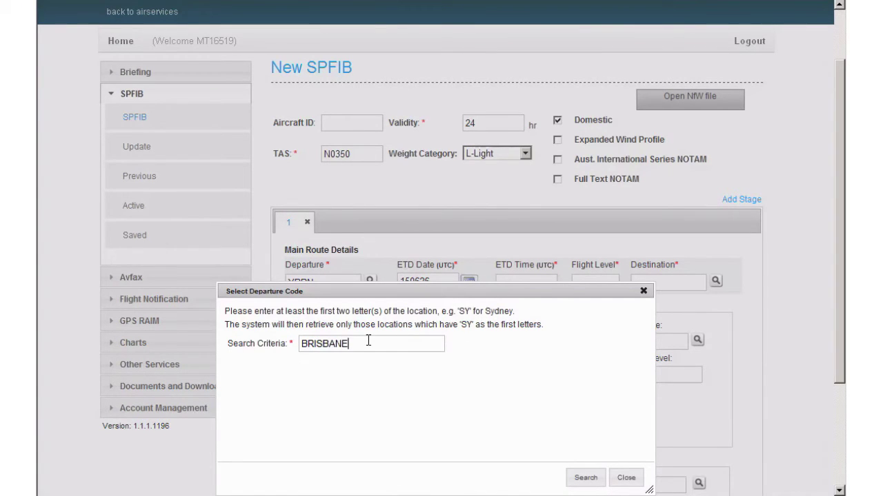
left_click(584, 477)
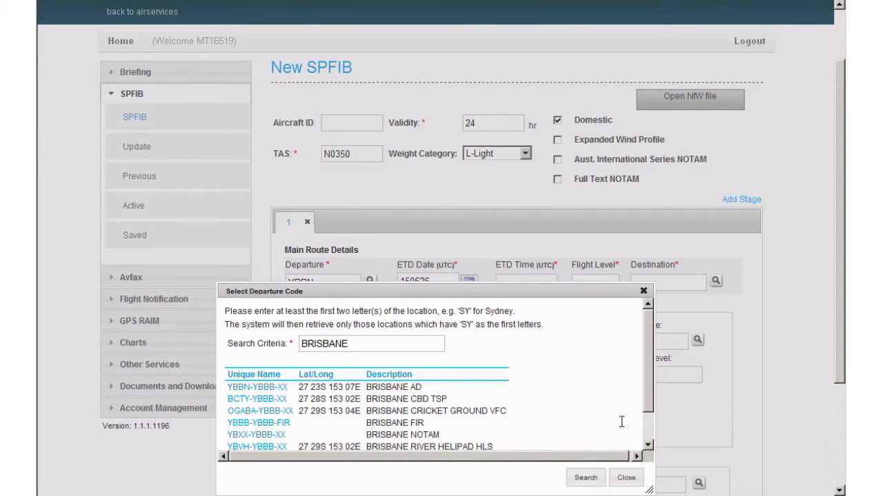
left_click(626, 477)
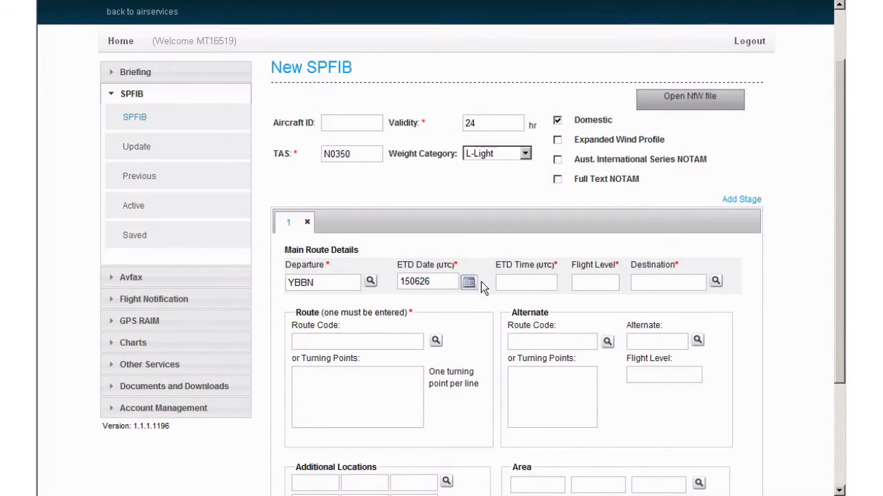
Step: Fill in ETD time 0300, flight level F210 and destination YSSY
left_click(528, 281)
type("0300")
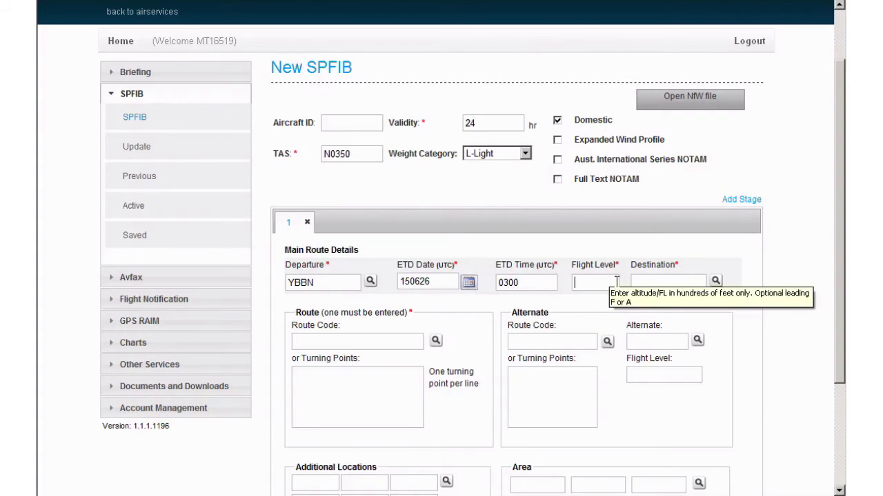
type("A")
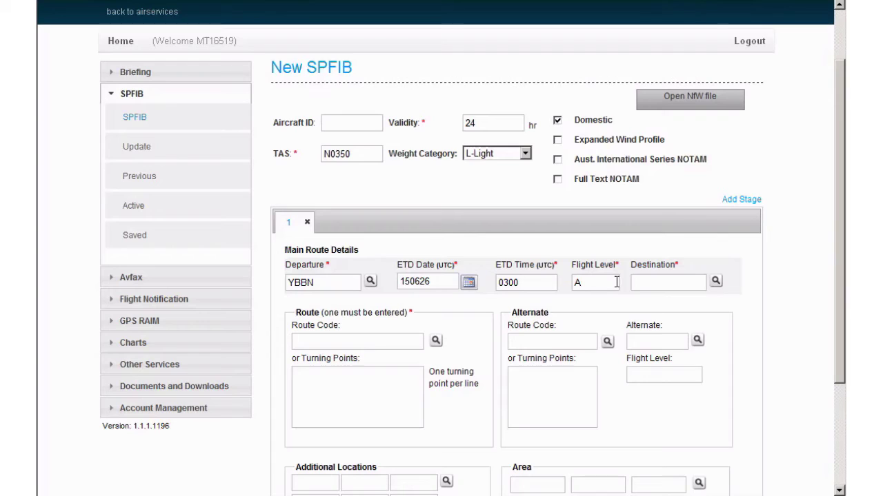
type("015")
key("BackSpace")
key("BackSpace")
type("05")
key("BackSpace")
key("BackSpace")
key("BackSpace")
key("BackSpace")
type("F210")
left_click(674, 282)
type("YSSY")
Step: Discard a typed DCT route and pick stored route H2 via MSO from the Route Directory
left_click(435, 342)
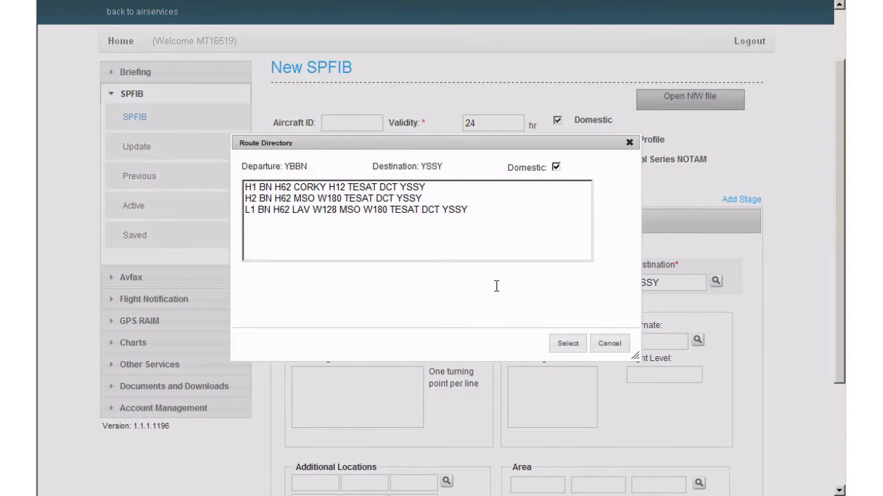
left_click(610, 344)
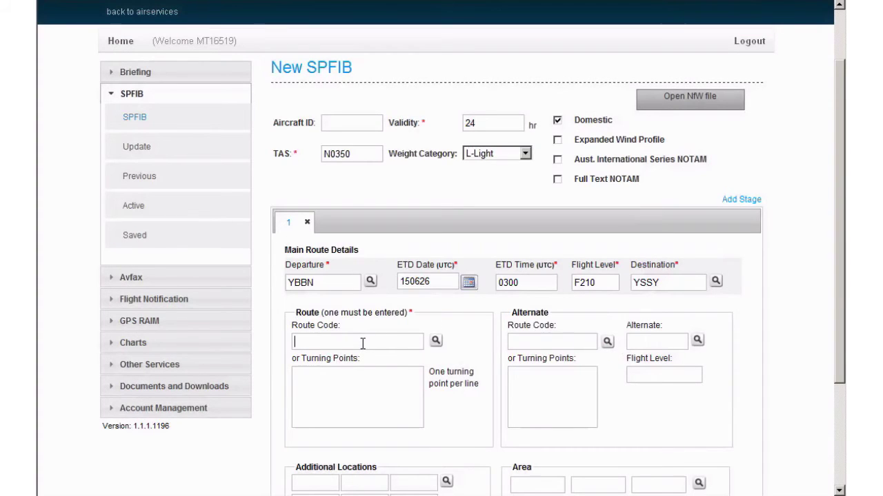
type("DCT")
left_click_drag(367, 342, 284, 345)
key("BackSpace")
left_click(436, 342)
left_click(319, 199)
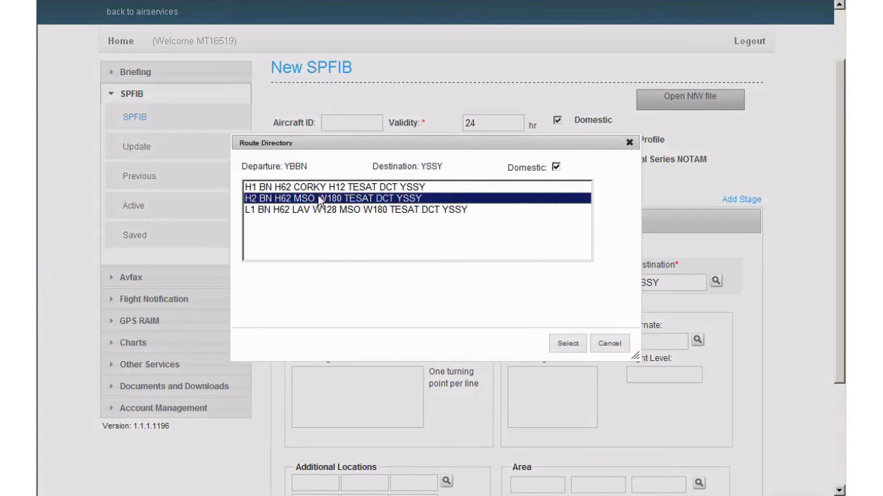
left_click(567, 344)
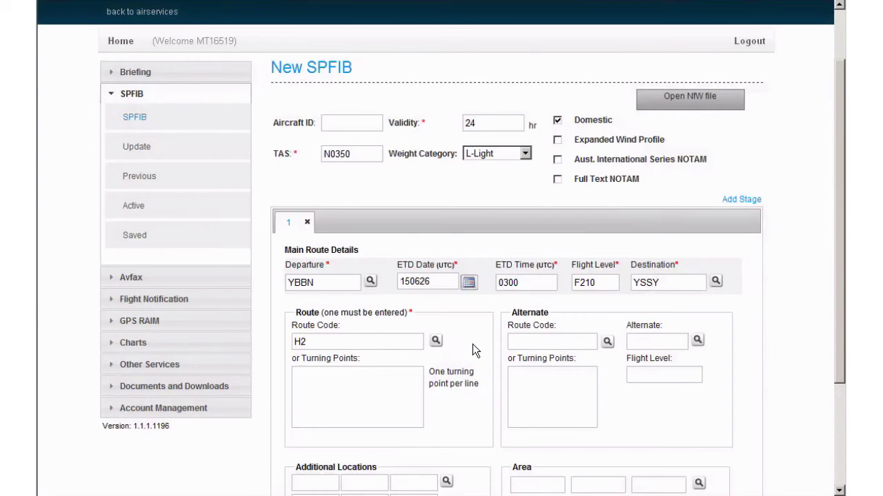
scroll(473, 343, "down", 3)
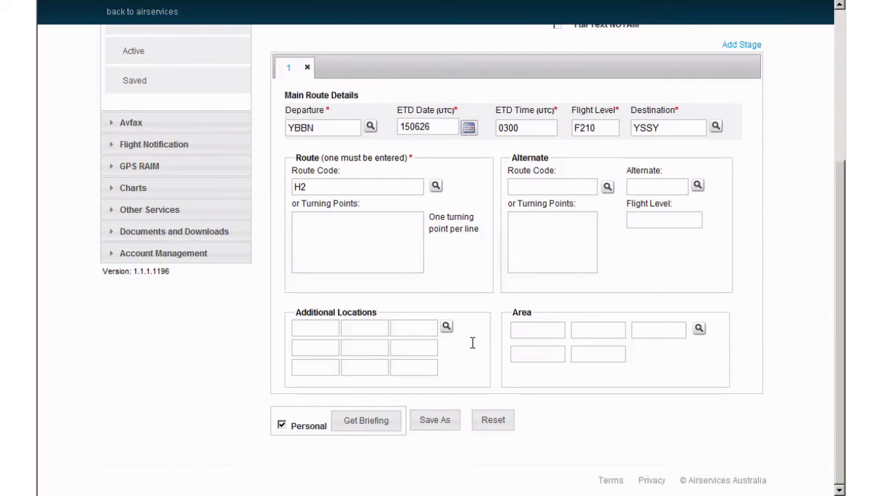
scroll(472, 344, "up", 3)
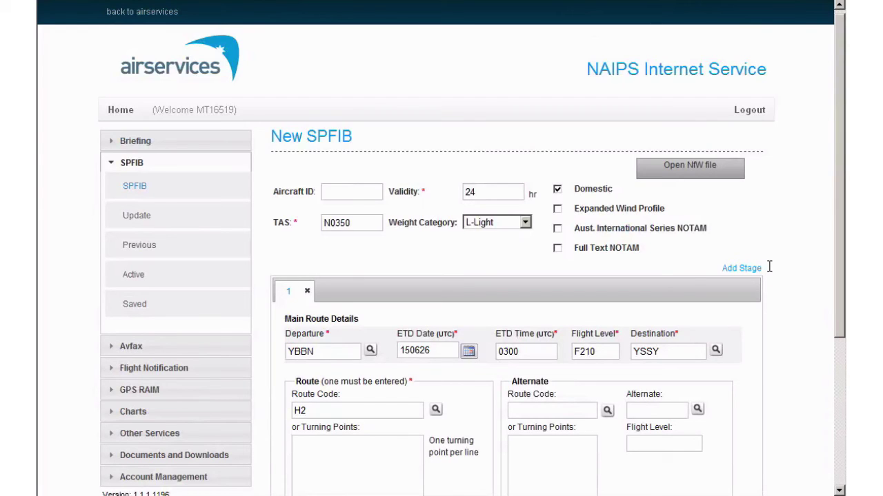
scroll(765, 305, "down", 3)
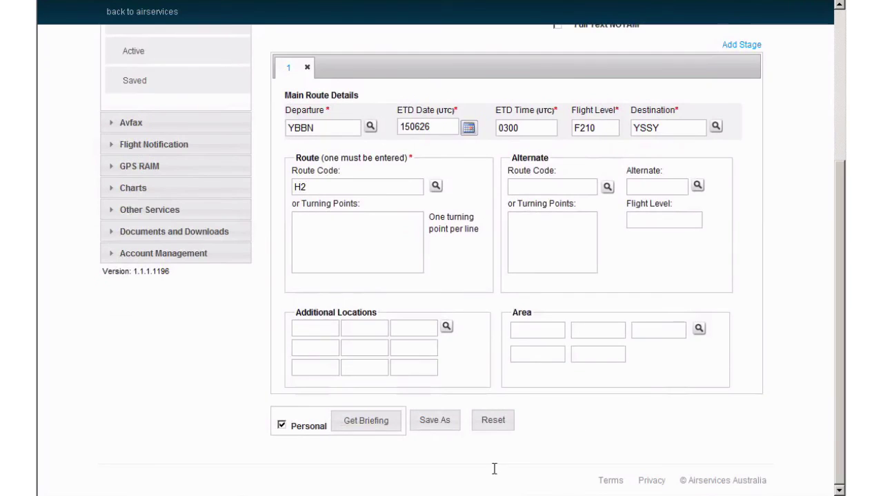